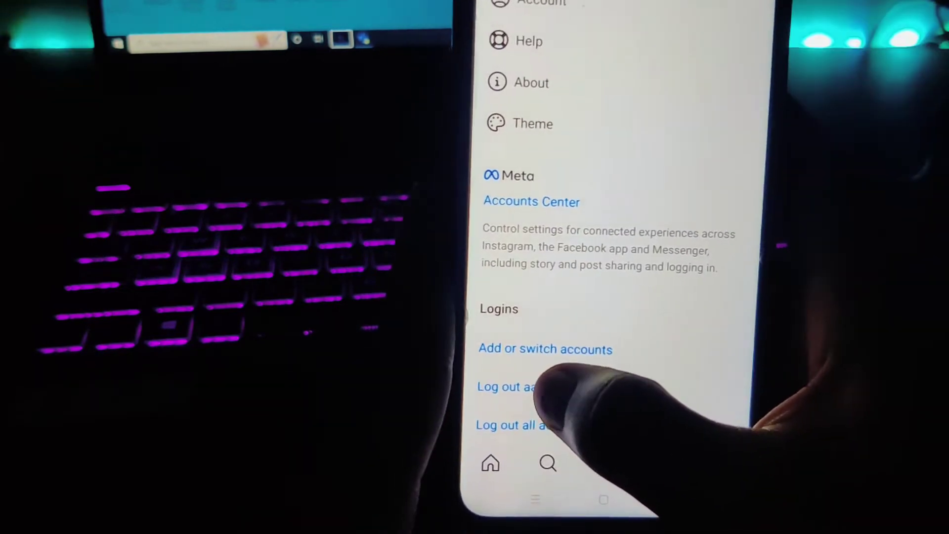
Log out of Instagram with Remember my login info unchecked
{"action": "left_click", "coordinate": [519, 387]}
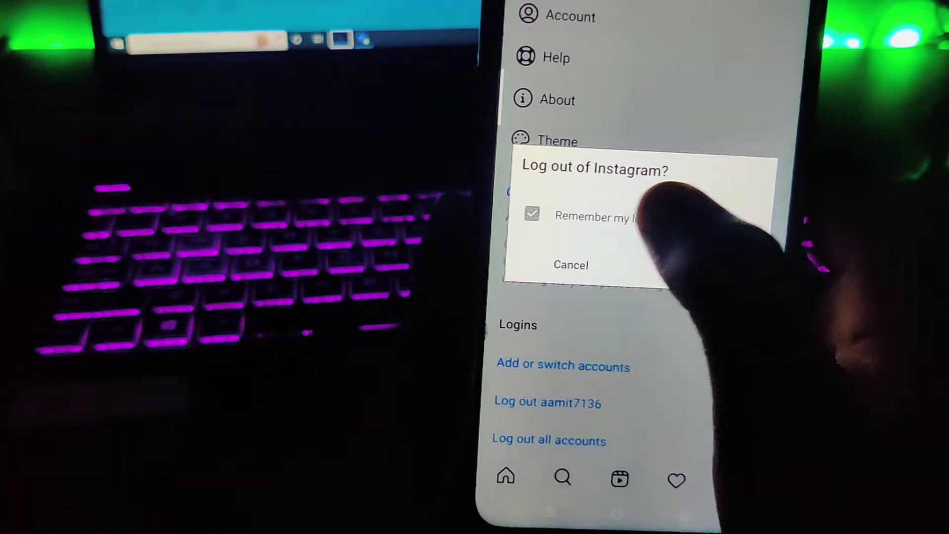
{"action": "left_click", "coordinate": [593, 217]}
{"action": "left_click", "coordinate": [731, 264]}
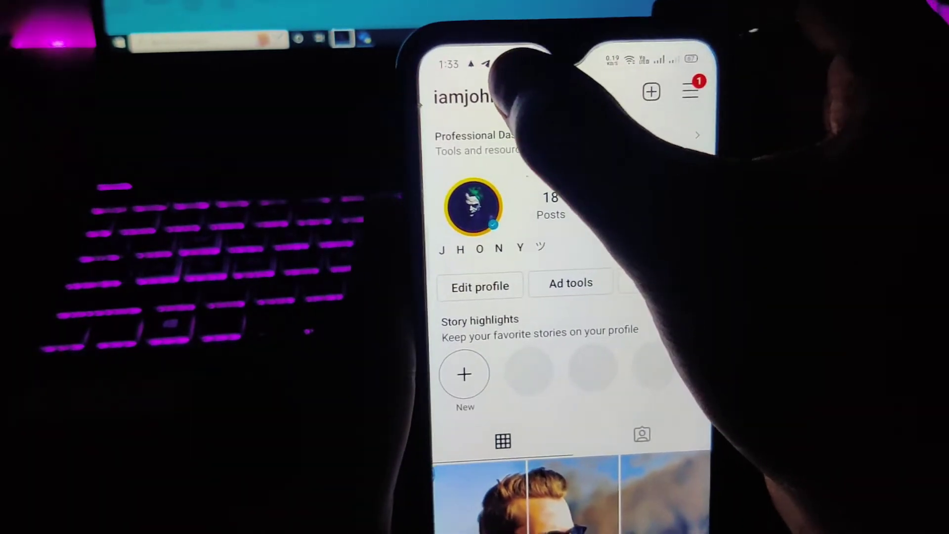
From the account switcher, choose to log into an existing account
{"action": "left_click", "coordinate": [513, 97]}
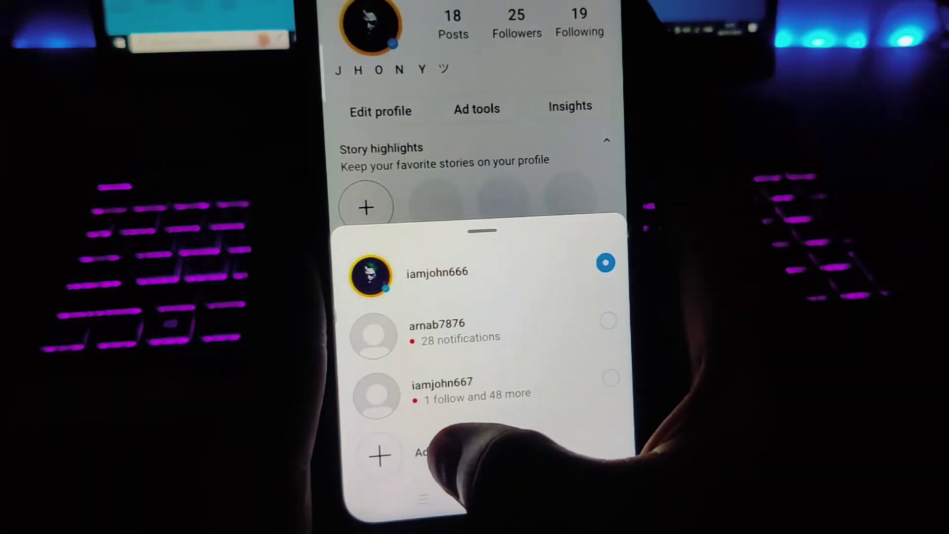
{"action": "left_click", "coordinate": [438, 453]}
{"action": "left_click", "coordinate": [460, 416]}
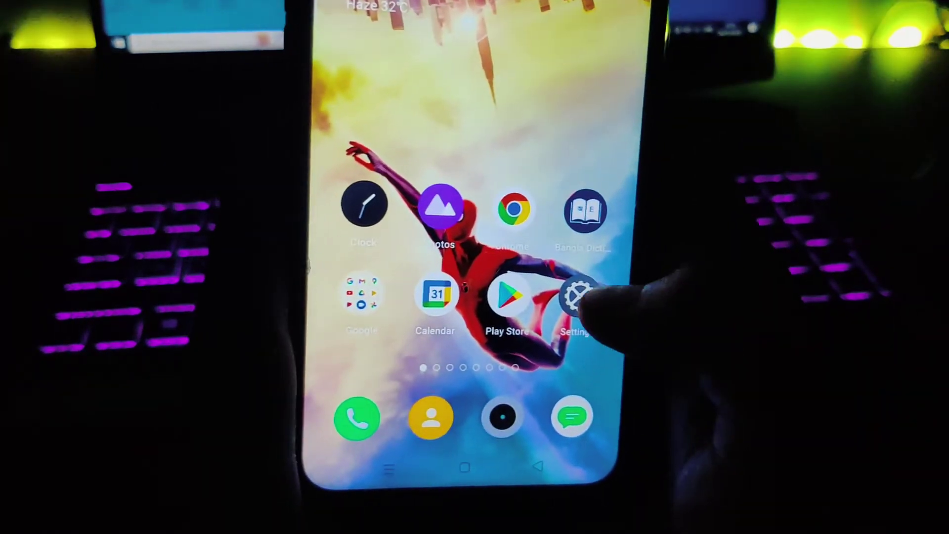
Go through Settings, Google and Autofill with Google to the saved Passwords list
{"action": "left_click", "coordinate": [577, 296]}
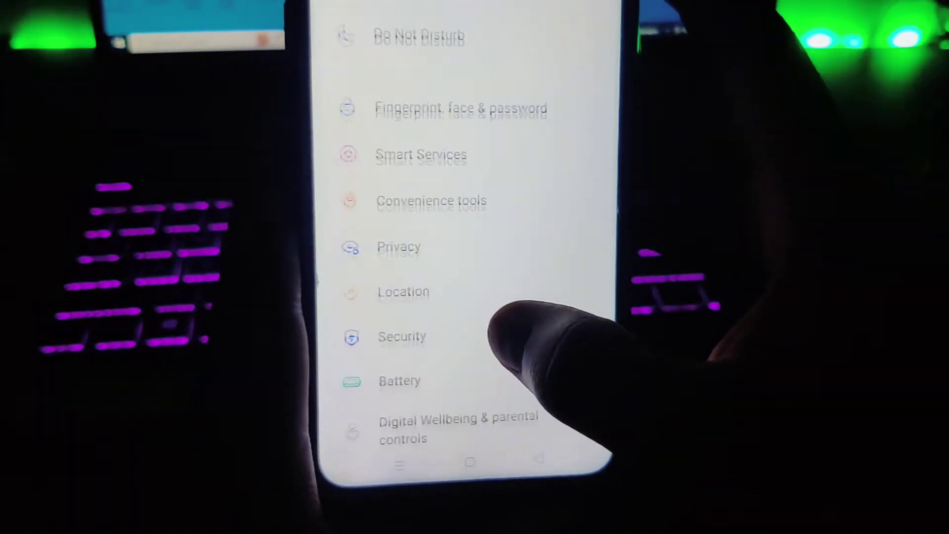
{"action": "scroll", "coordinate": [467, 193], "scroll_direction": "down", "scroll_amount": 3}
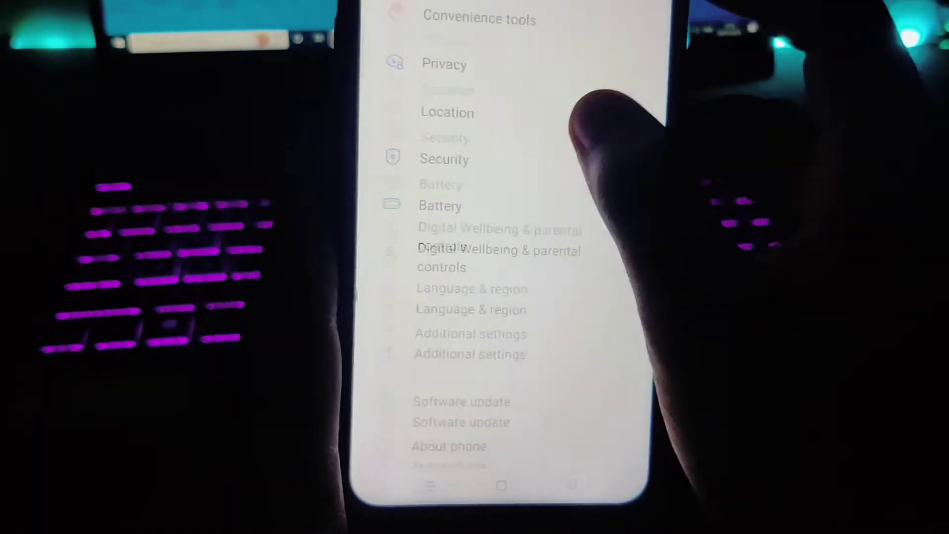
{"action": "scroll", "coordinate": [520, 223], "scroll_direction": "down", "scroll_amount": 3}
{"action": "scroll", "coordinate": [520, 223], "scroll_direction": "down", "scroll_amount": 3}
{"action": "scroll", "coordinate": [527, 189], "scroll_direction": "down", "scroll_amount": 3}
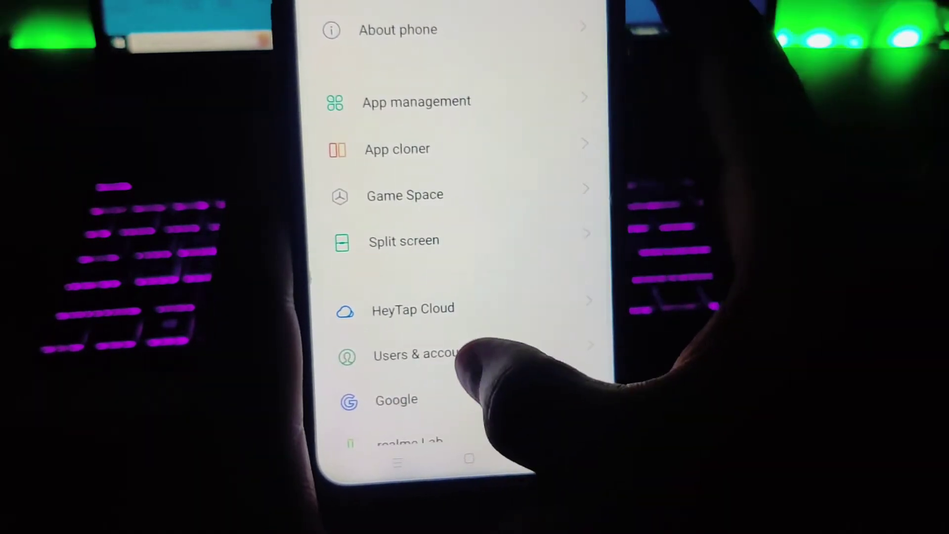
{"action": "scroll", "coordinate": [466, 356], "scroll_direction": "down", "scroll_amount": 2}
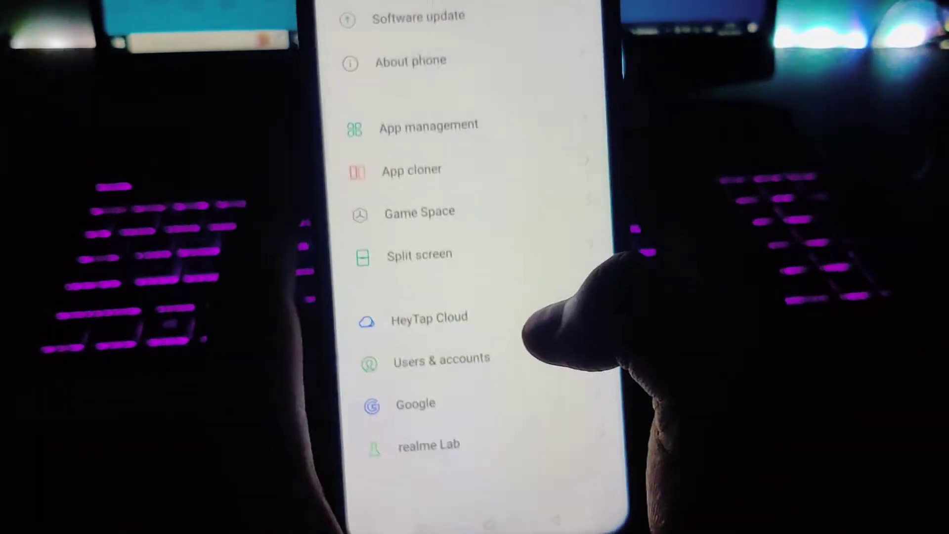
{"action": "left_click", "coordinate": [445, 338]}
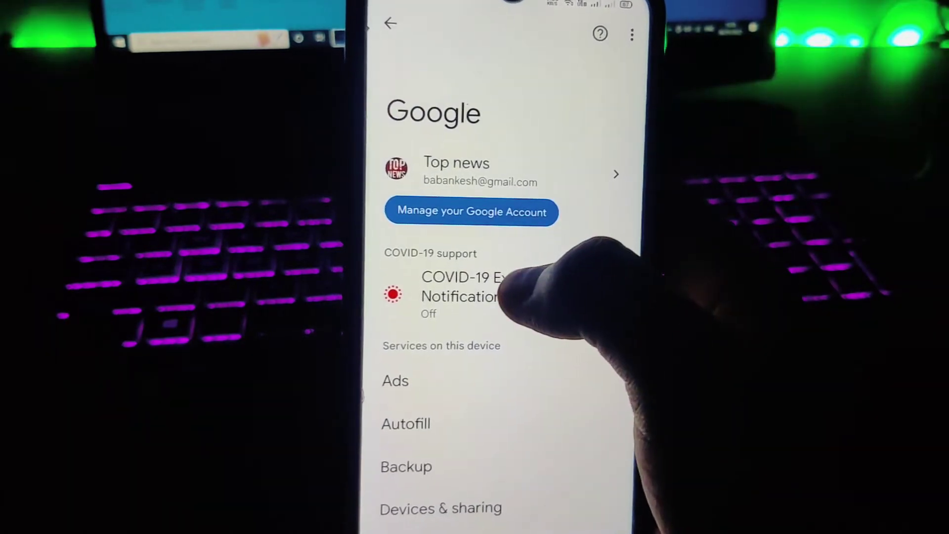
{"action": "scroll", "coordinate": [512, 296], "scroll_direction": "down", "scroll_amount": 2}
{"action": "scroll", "coordinate": [583, 202], "scroll_direction": "down", "scroll_amount": 1}
{"action": "scroll", "coordinate": [509, 297], "scroll_direction": "down", "scroll_amount": 1}
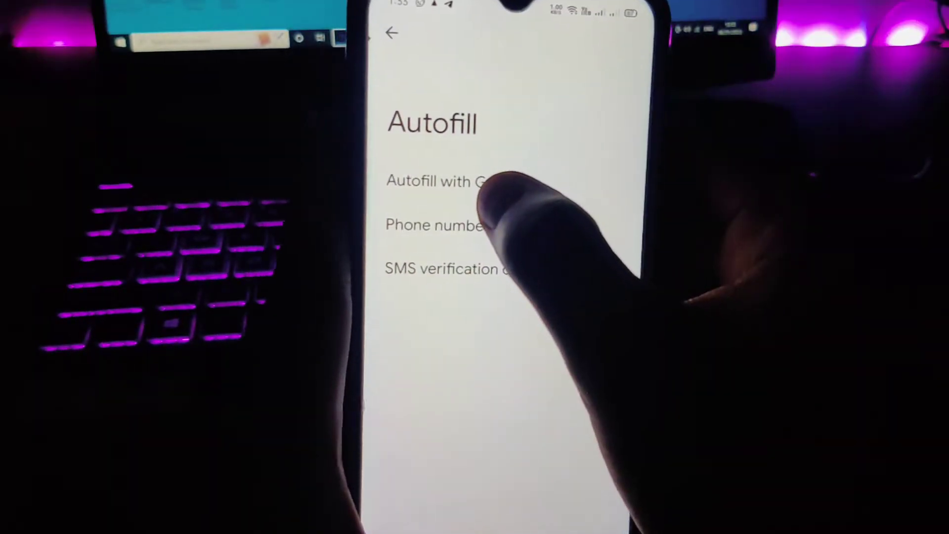
{"action": "left_click", "coordinate": [493, 182]}
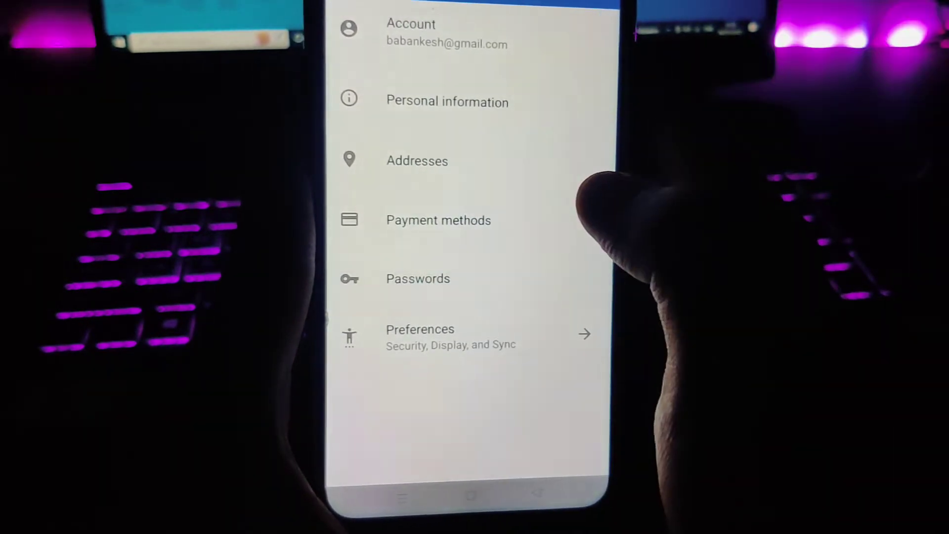
{"action": "left_click", "coordinate": [419, 278]}
{"action": "scroll", "coordinate": [460, 223], "scroll_direction": "down", "scroll_amount": 3}
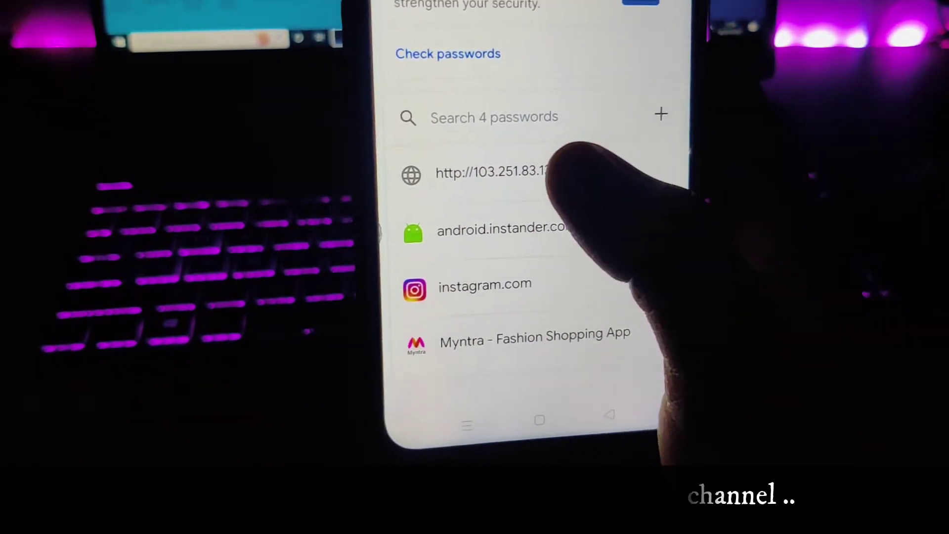
Open the instagram.com saved login, reveal its password, and return to the passwords list
{"action": "left_click", "coordinate": [531, 271]}
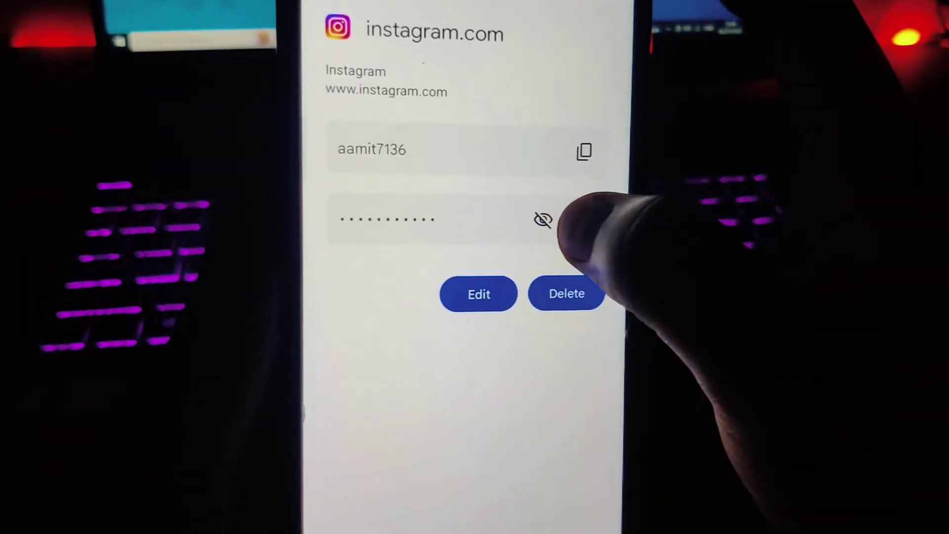
{"action": "left_click", "coordinate": [542, 219]}
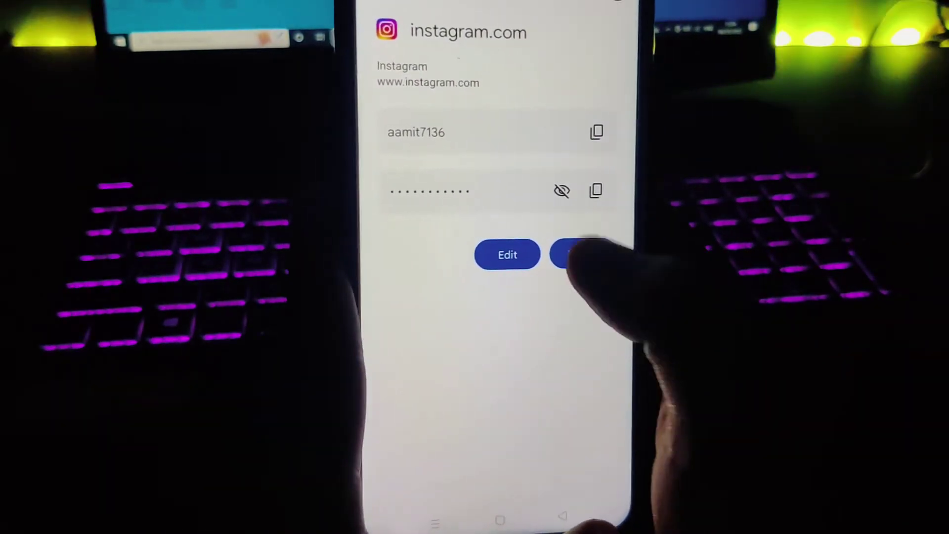
{"action": "key", "text": "Escape"}
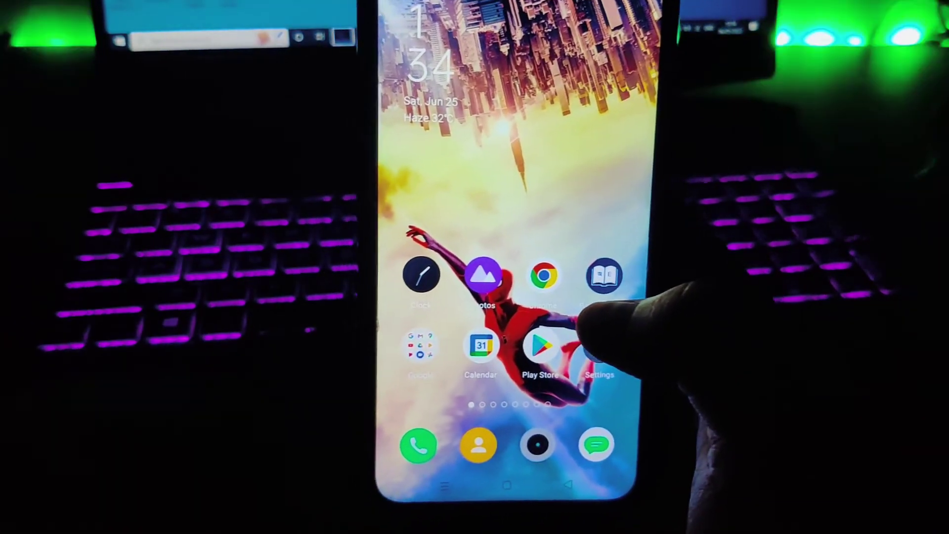
Open Gmail from the Google apps folder and switch the inbox to another account
{"action": "left_click", "coordinate": [428, 334]}
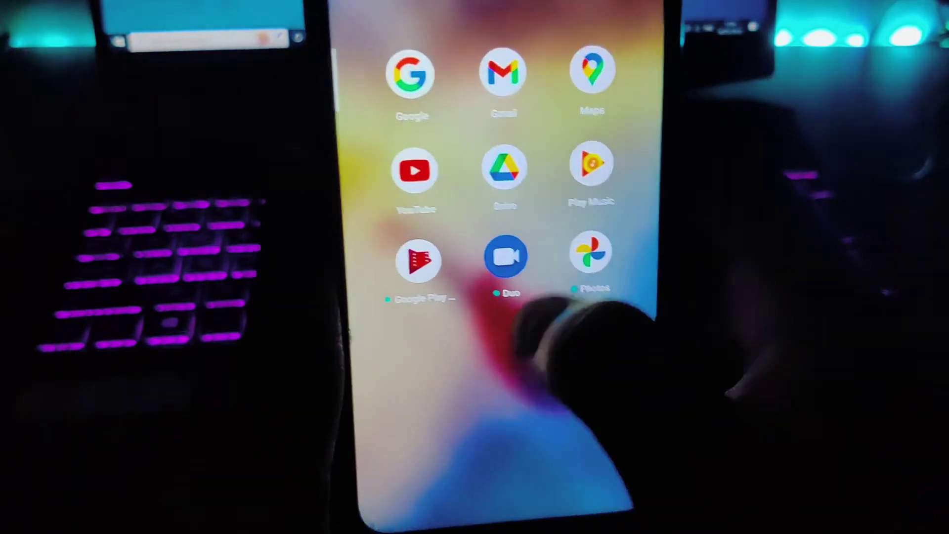
{"action": "left_click", "coordinate": [552, 116]}
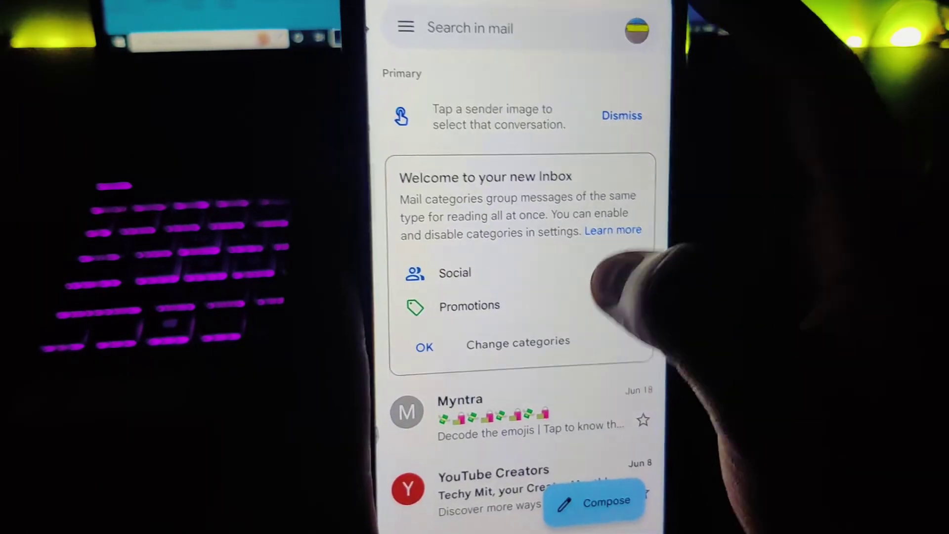
{"action": "left_click", "coordinate": [666, 64]}
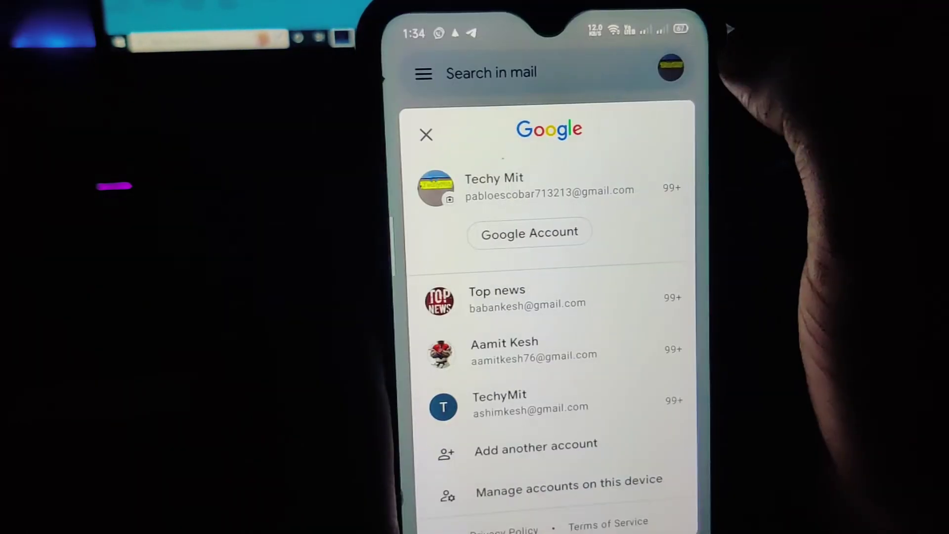
{"action": "left_click", "coordinate": [523, 222]}
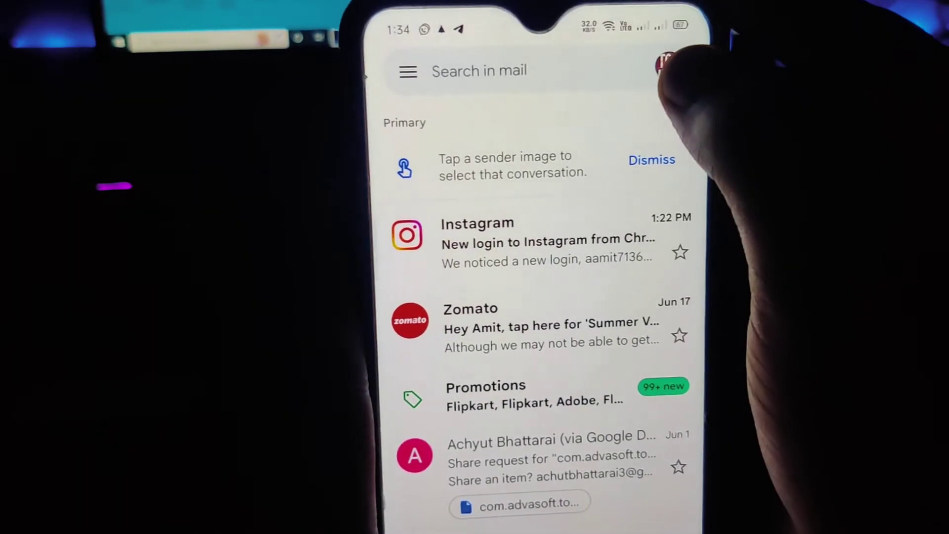
Open that account's Google Account security settings
{"action": "left_click", "coordinate": [654, 81]}
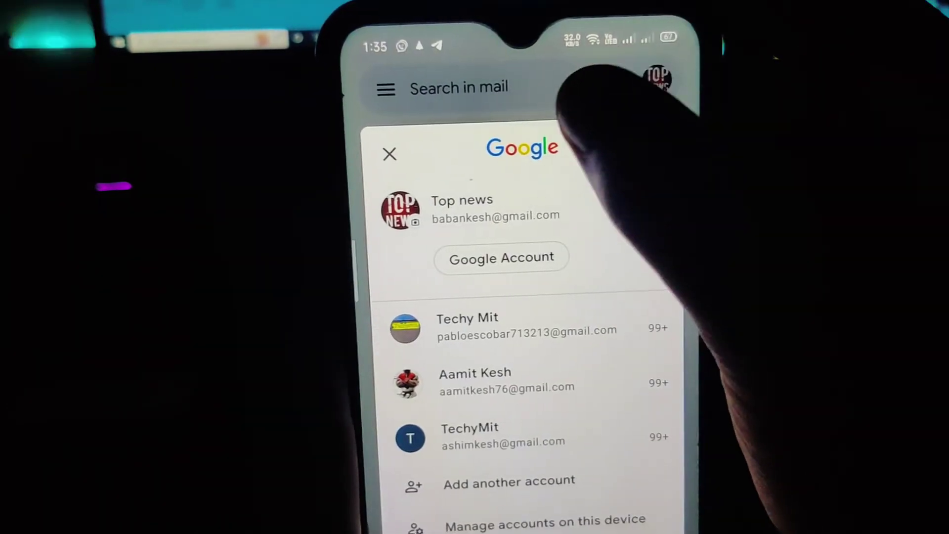
{"action": "left_click", "coordinate": [489, 249]}
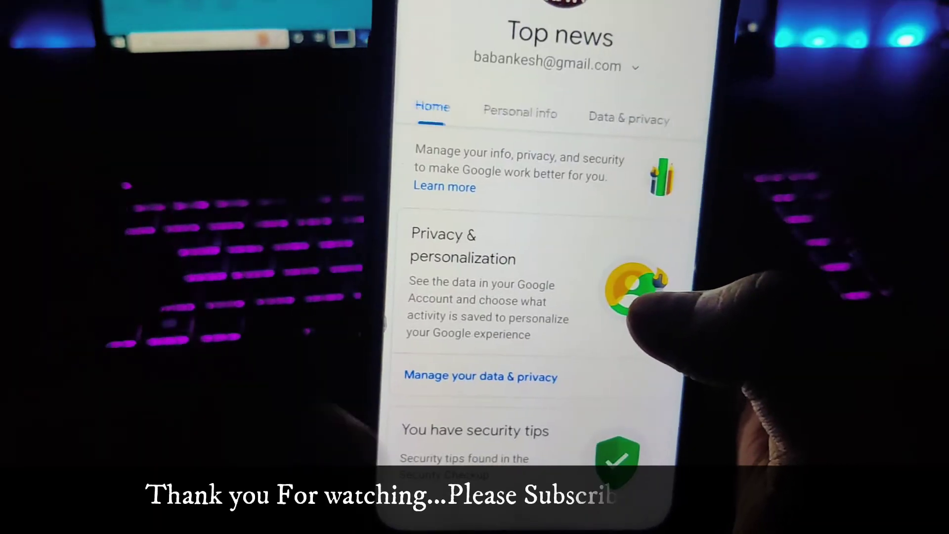
{"action": "left_click_drag", "start_coordinate": [605, 168], "coordinate": [505, 168]}
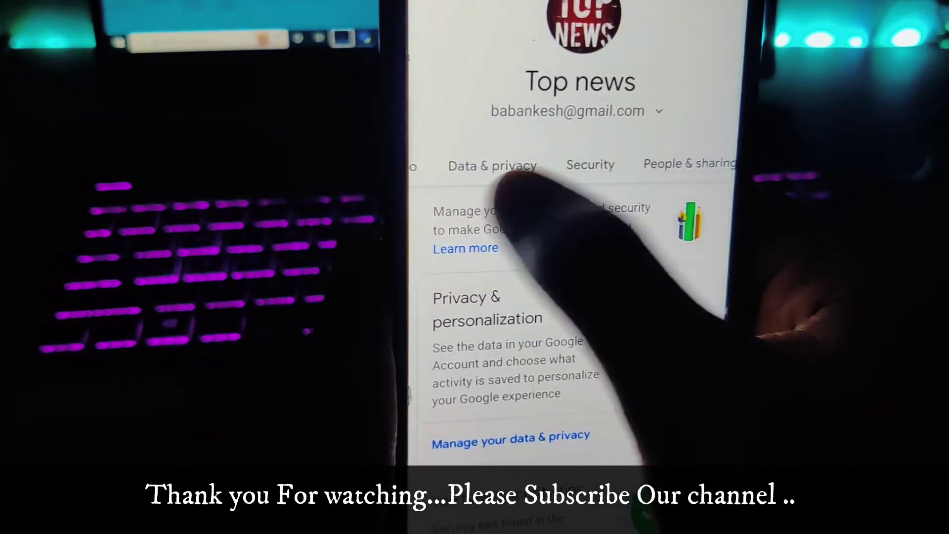
{"action": "left_click", "coordinate": [591, 164]}
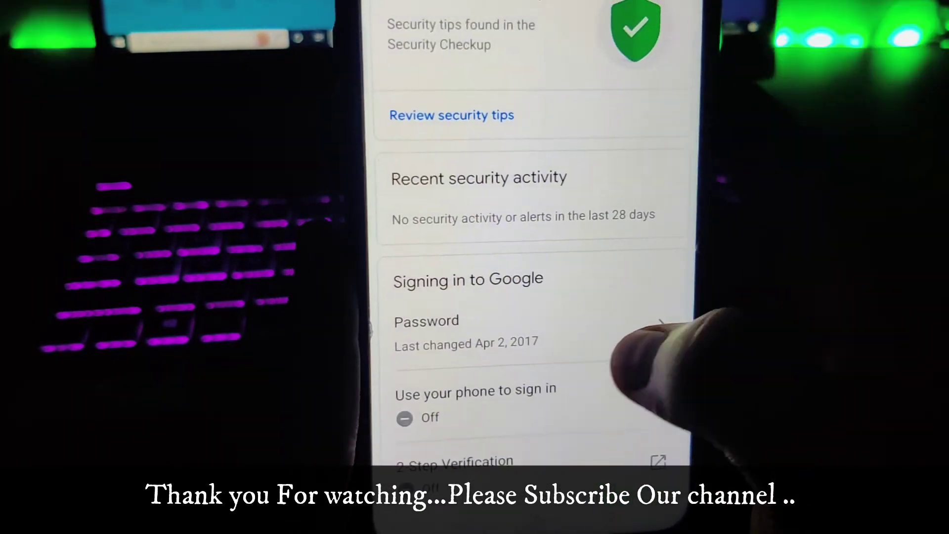
{"action": "scroll", "coordinate": [630, 297], "scroll_direction": "down", "scroll_amount": 5}
{"action": "scroll", "coordinate": [631, 223], "scroll_direction": "down", "scroll_amount": 3}
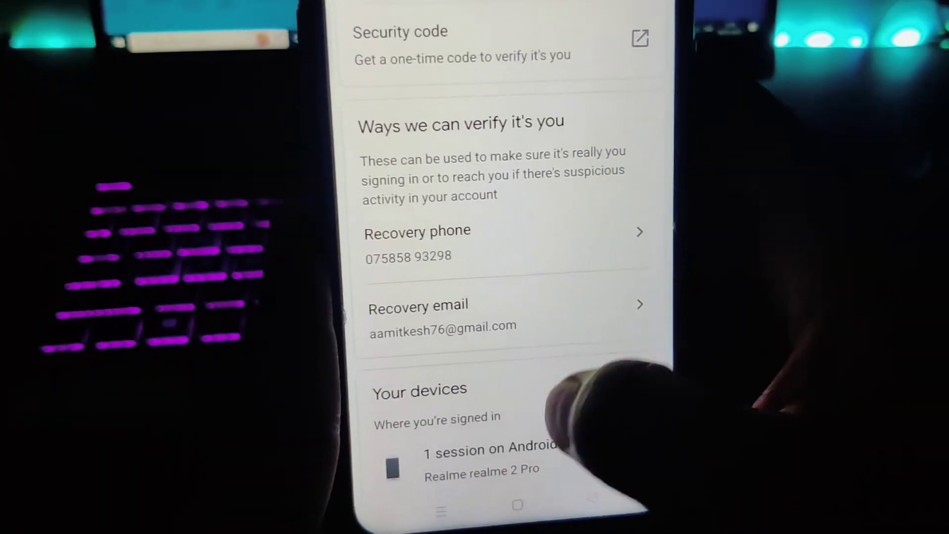
{"action": "scroll", "coordinate": [631, 208], "scroll_direction": "down", "scroll_amount": 3}
{"action": "scroll", "coordinate": [616, 320], "scroll_direction": "down", "scroll_amount": 4}
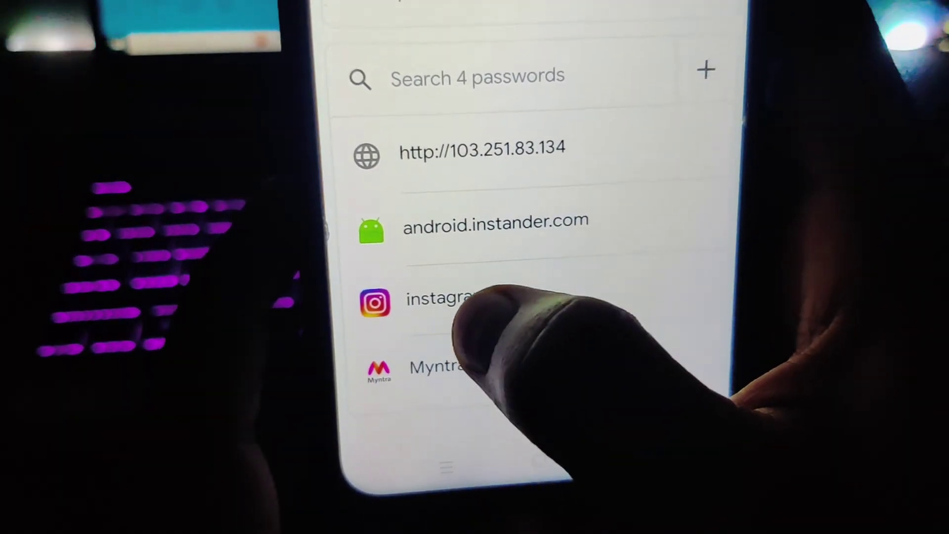
Open the instagram.com login, show then hide its password, and swipe up to Home
{"action": "left_click", "coordinate": [468, 301]}
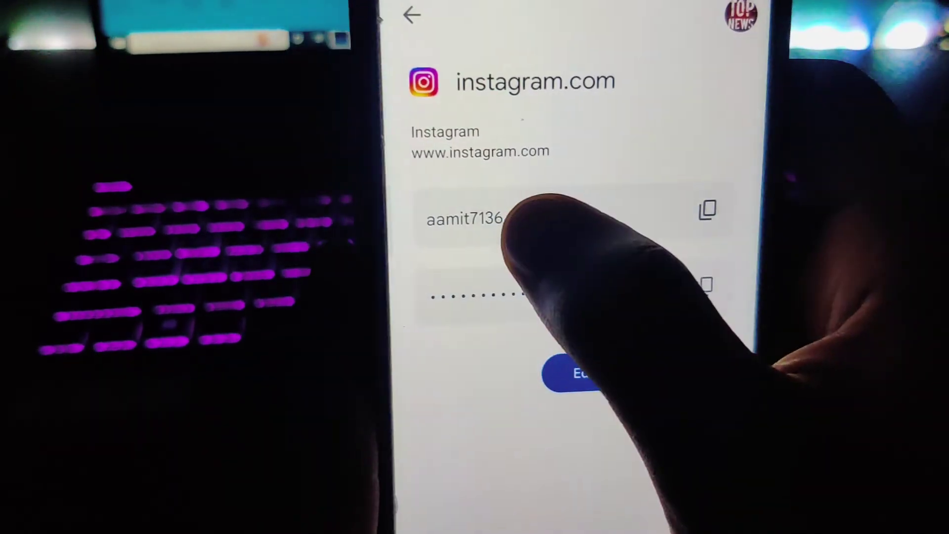
{"action": "left_click", "coordinate": [660, 288]}
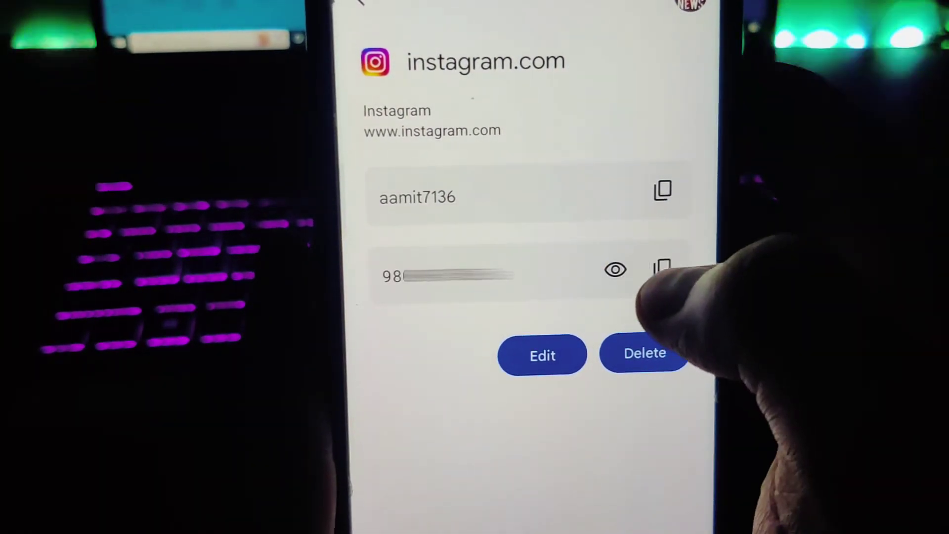
{"action": "left_click", "coordinate": [616, 269]}
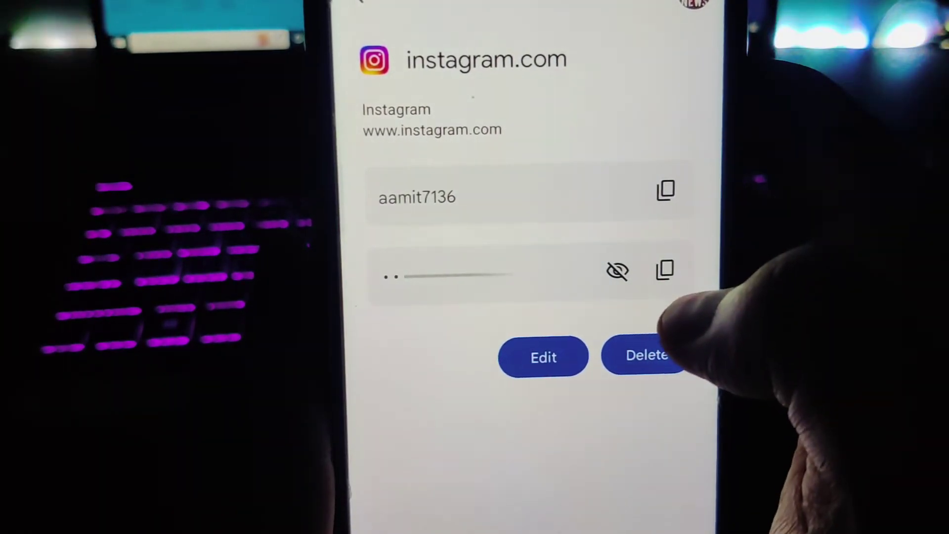
{"action": "left_click_drag", "start_coordinate": [531, 530], "coordinate": [530, 312]}
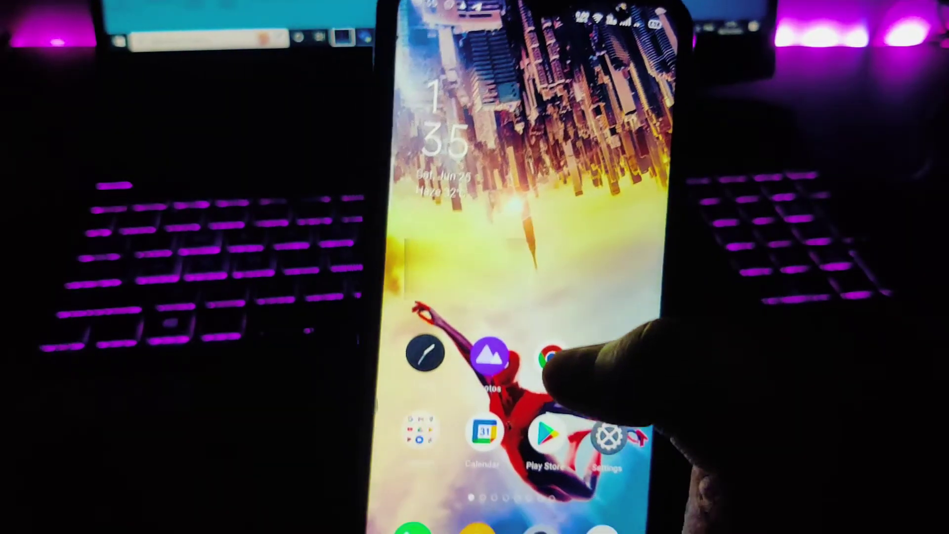